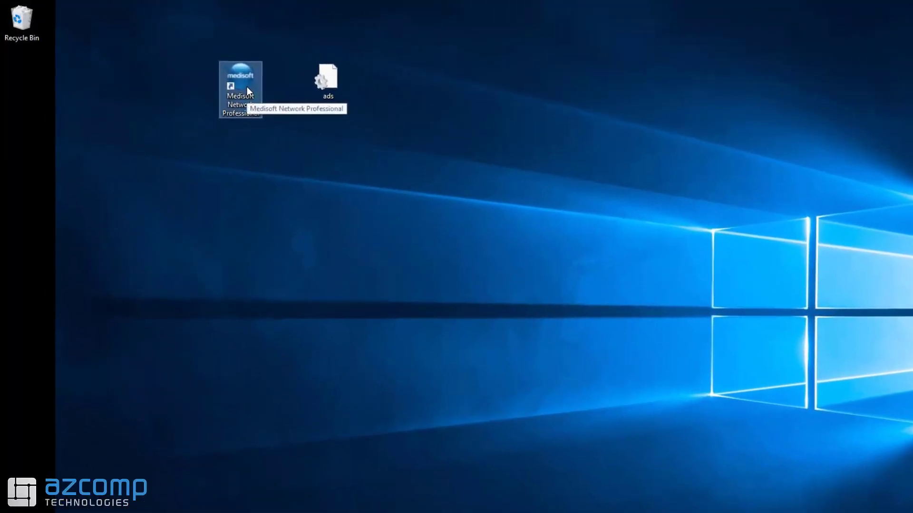
Step: Launch Medisoft Network Professional from its desktop shortcut
double_click(204, 71)
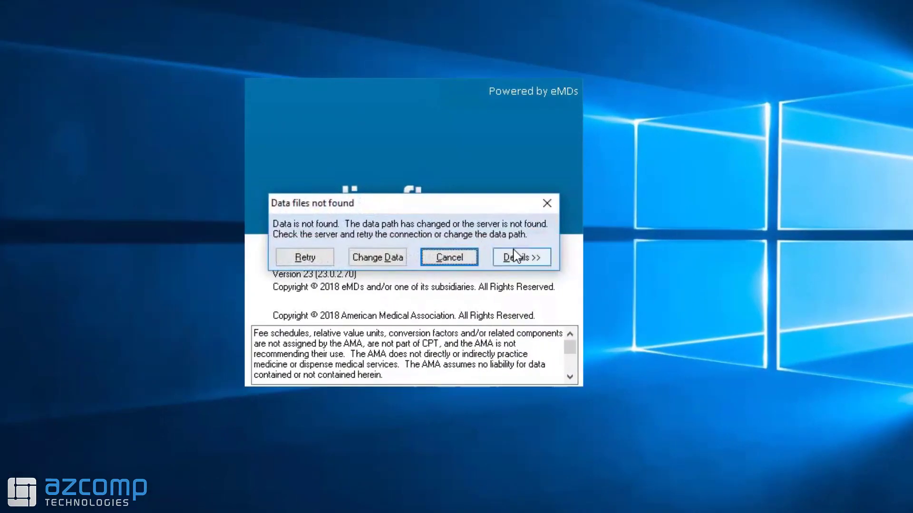
Step: Expand the error details to reveal Error 6420, Advantage Database Server discovery failed
left_click(518, 256)
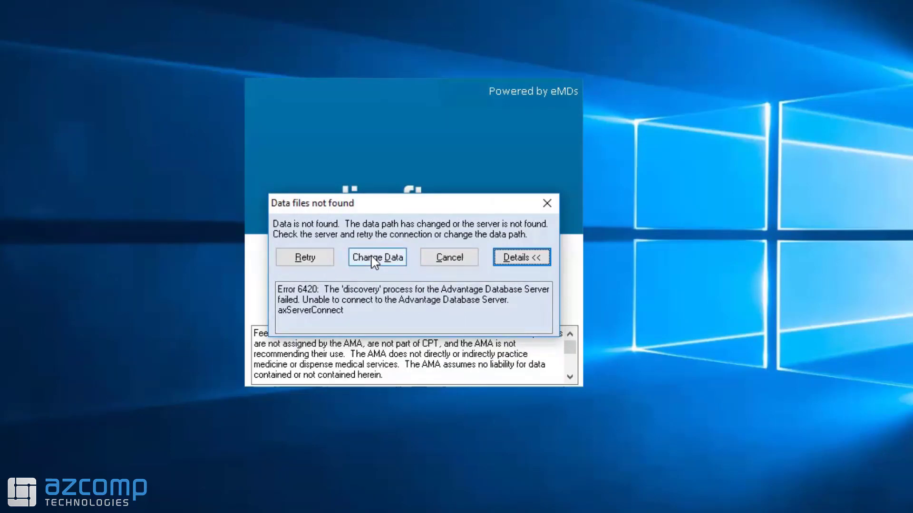
Step: Open Change Data and select the server's computer name in the UNC data path
left_click(373, 260)
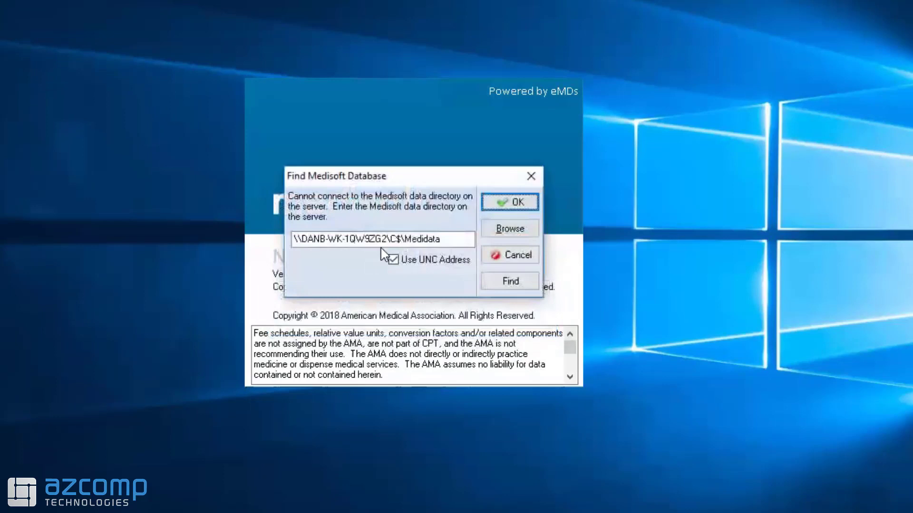
left_click_drag(386, 240, 285, 248)
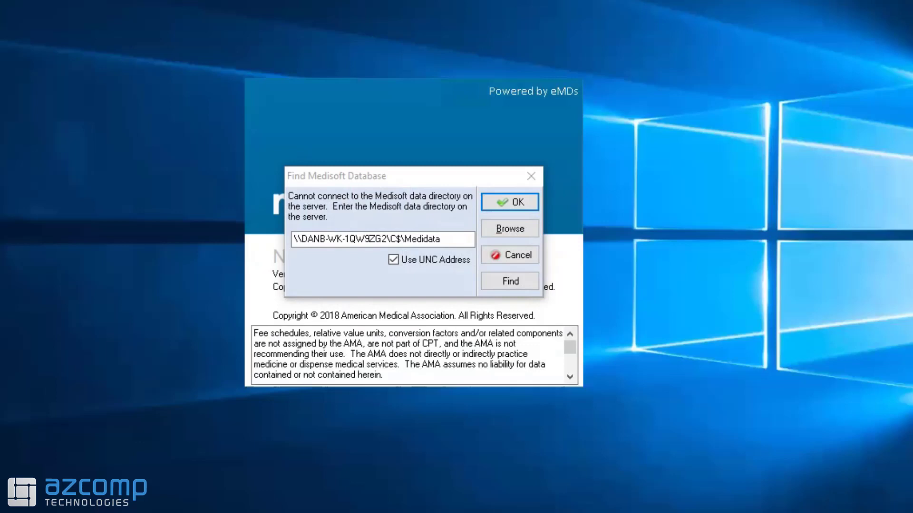
Step: Cancel the Medisoft dialogs and open This PC's Properties to view the computer name
left_click(526, 257)
left_click(455, 262)
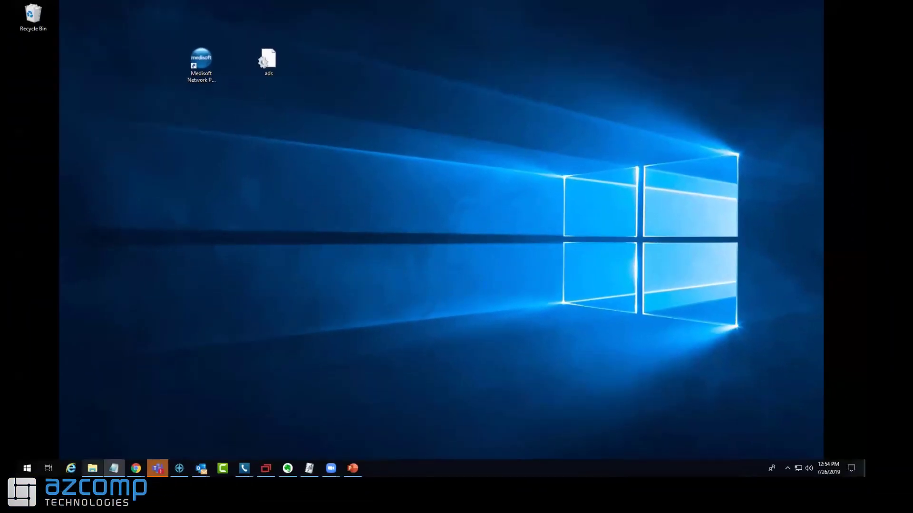
mouse_move(92, 468)
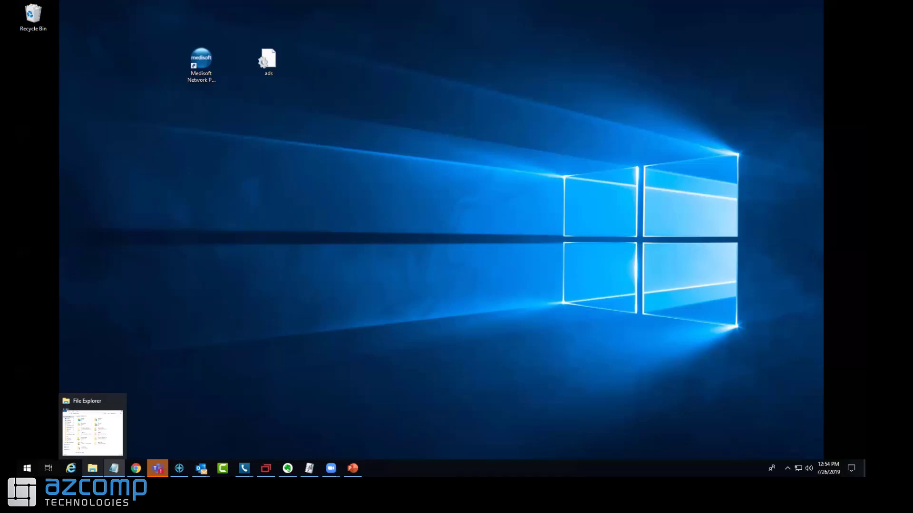
left_click(92, 431)
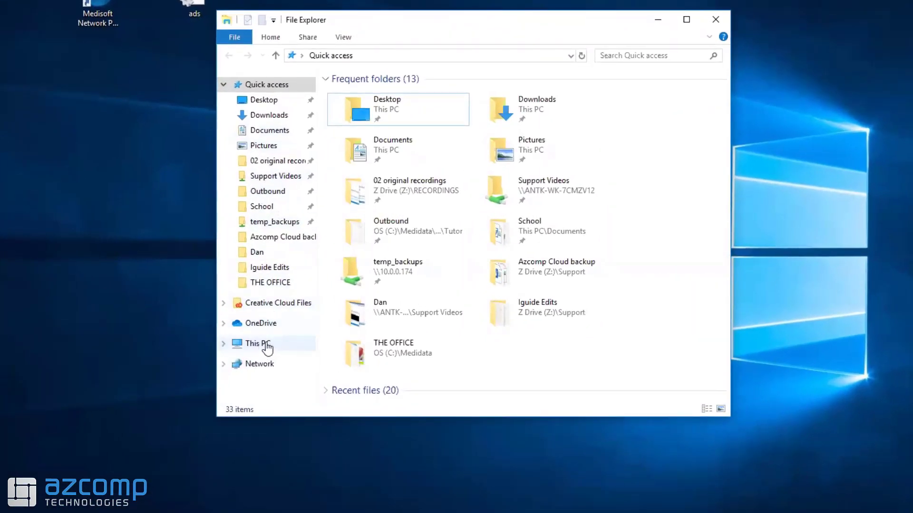
right_click(268, 348)
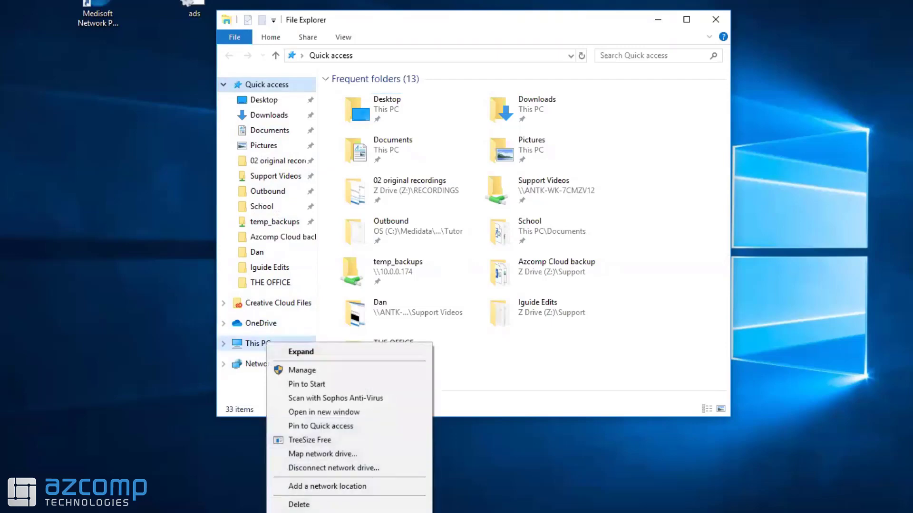
left_click(305, 512)
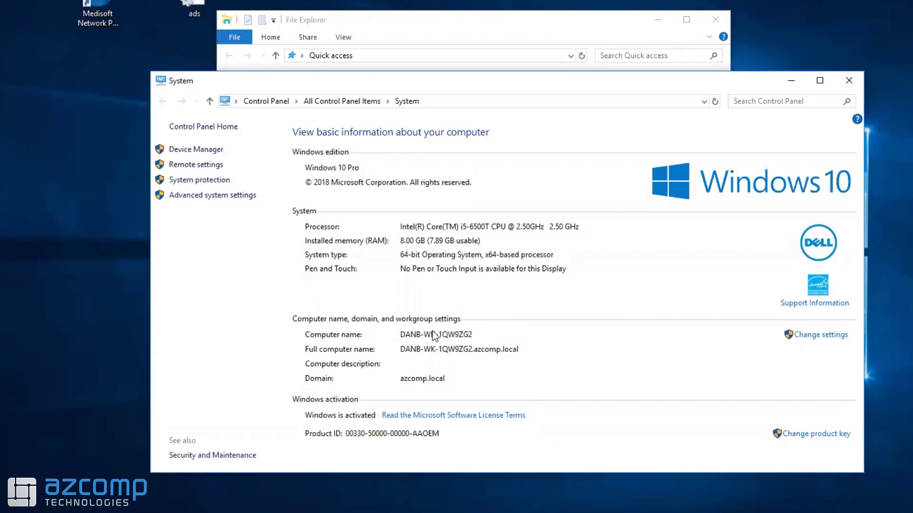
Step: Start the Advantage Database Server service in Advantage Configuration Utility, then relaunch Medisoft
left_click(849, 80)
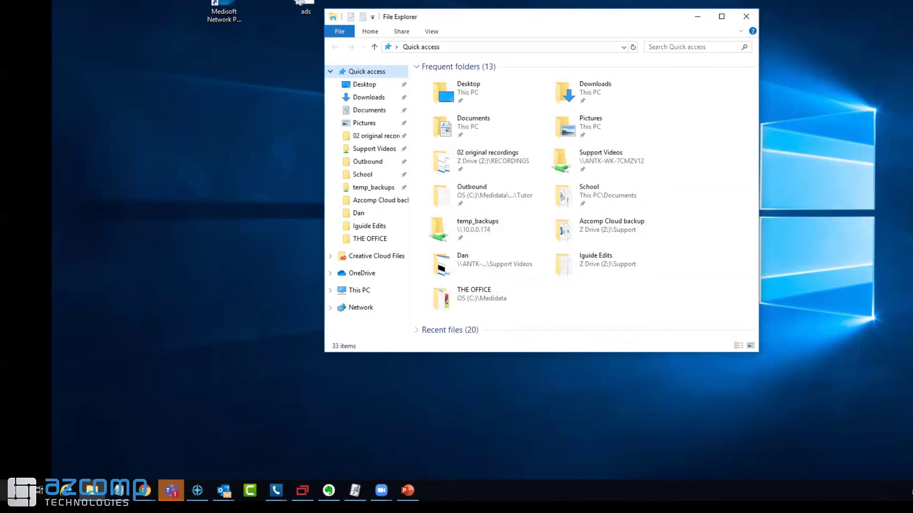
right_click(14, 490)
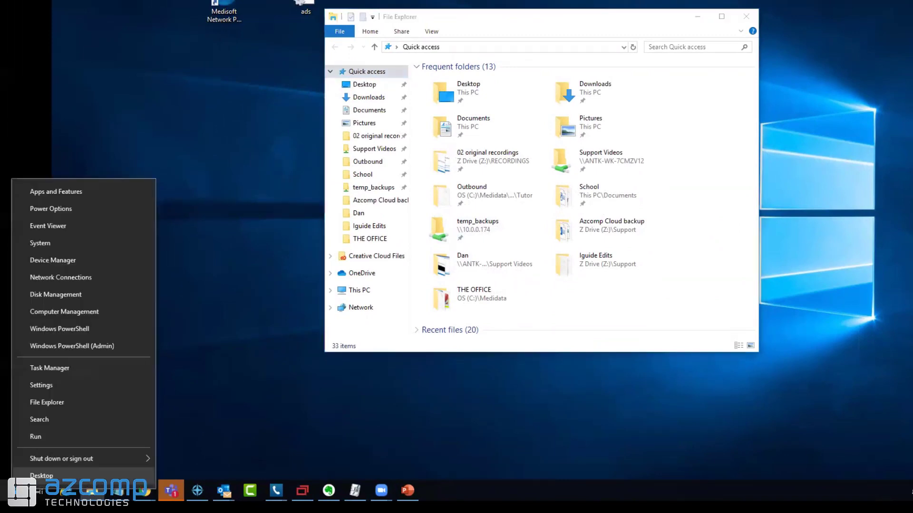
left_click(47, 421)
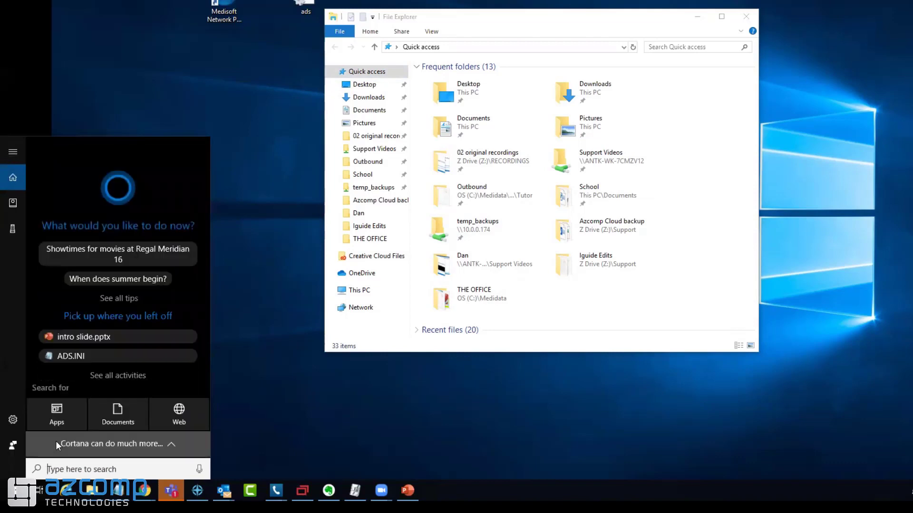
type("advan")
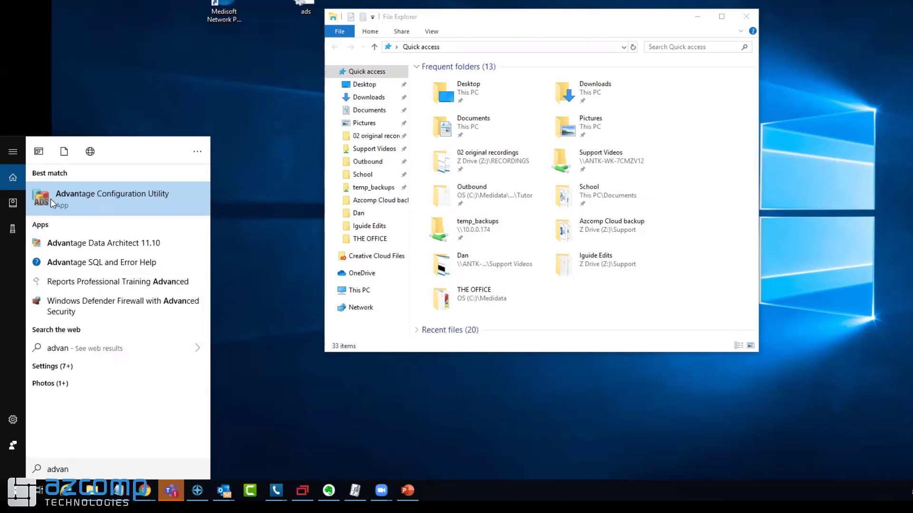
left_click(179, 195)
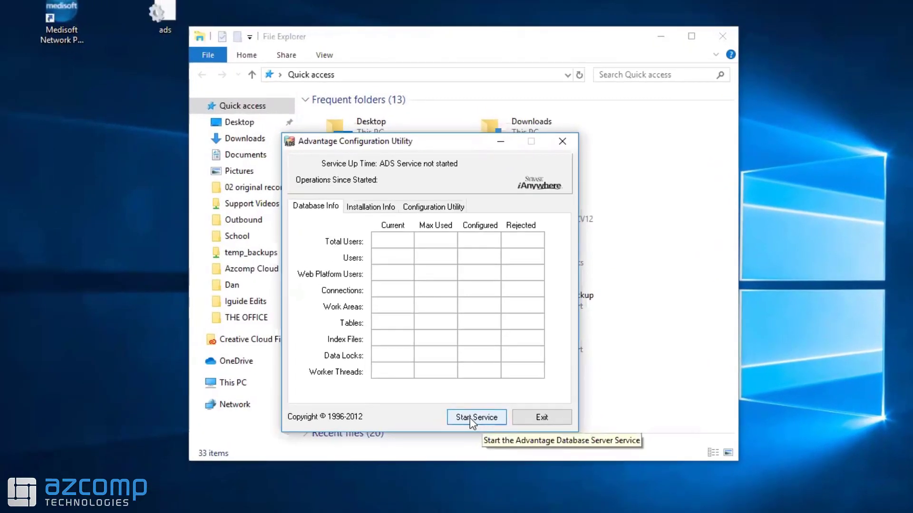
left_click(469, 418)
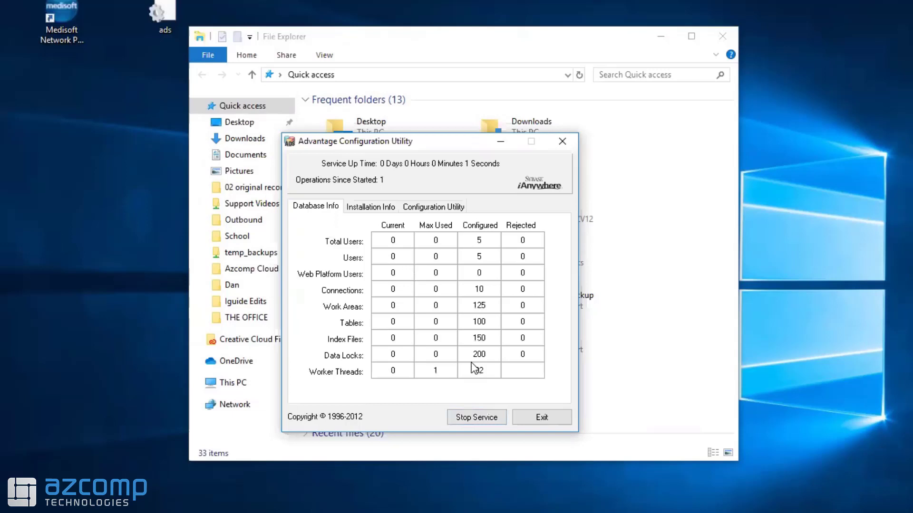
double_click(58, 22)
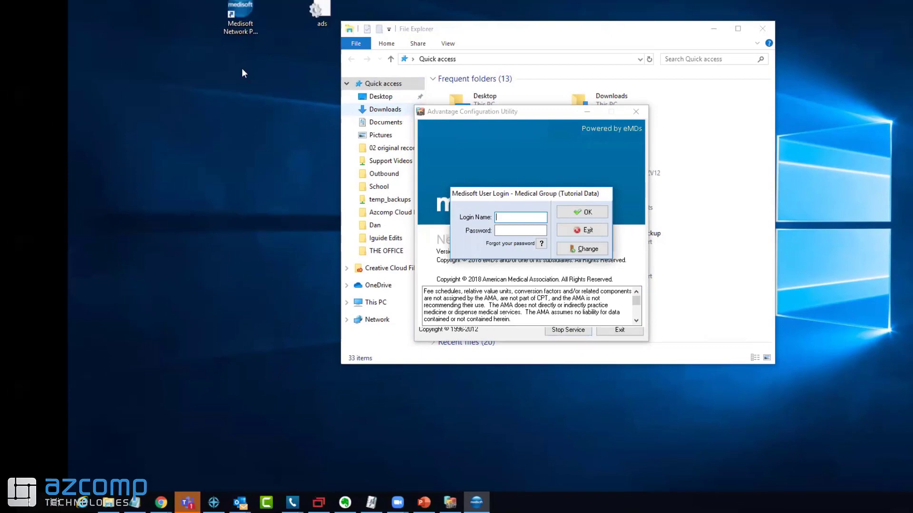
Step: Drag the desktop ads file to just below the Medisoft shortcut
left_click(314, 14)
left_click_drag(284, 52, 242, 75)
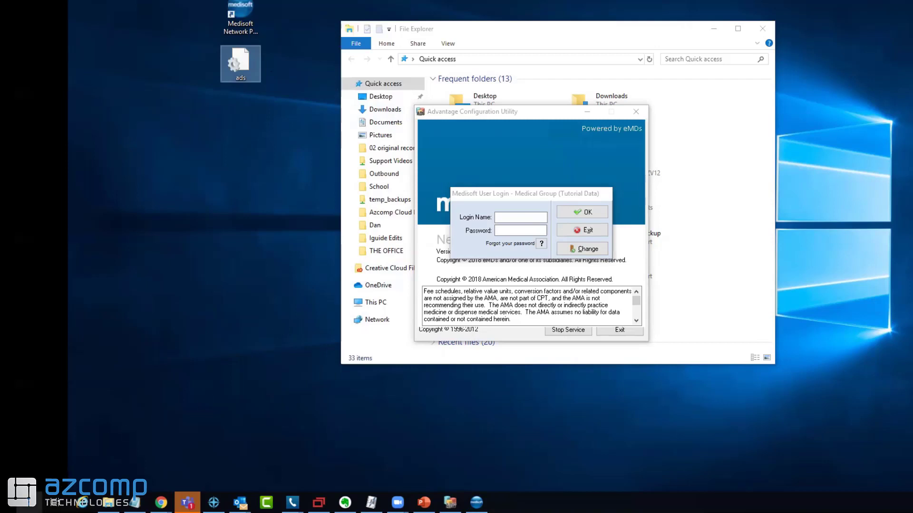
Step: Open Command Prompt and run ipconfig, showing IPv4 address 10.0.0.211
right_click(28, 502)
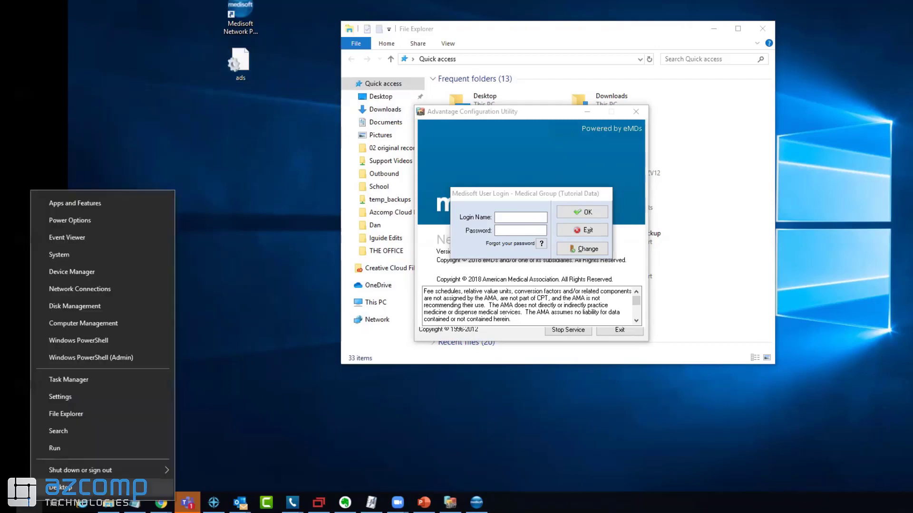
left_click(64, 432)
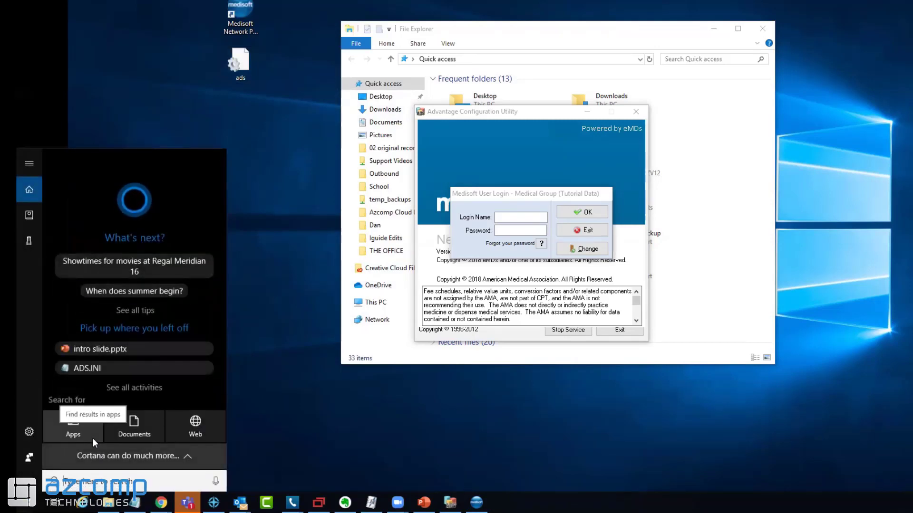
type("cmd")
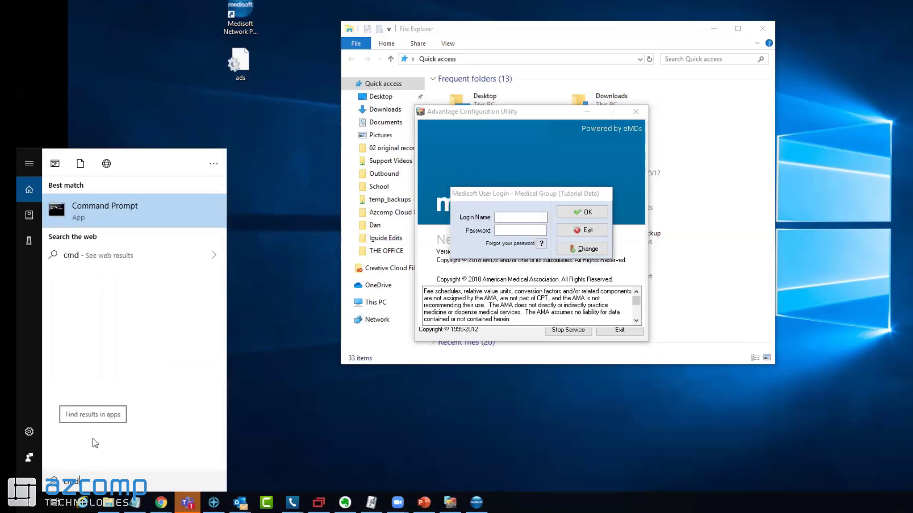
left_click(127, 210)
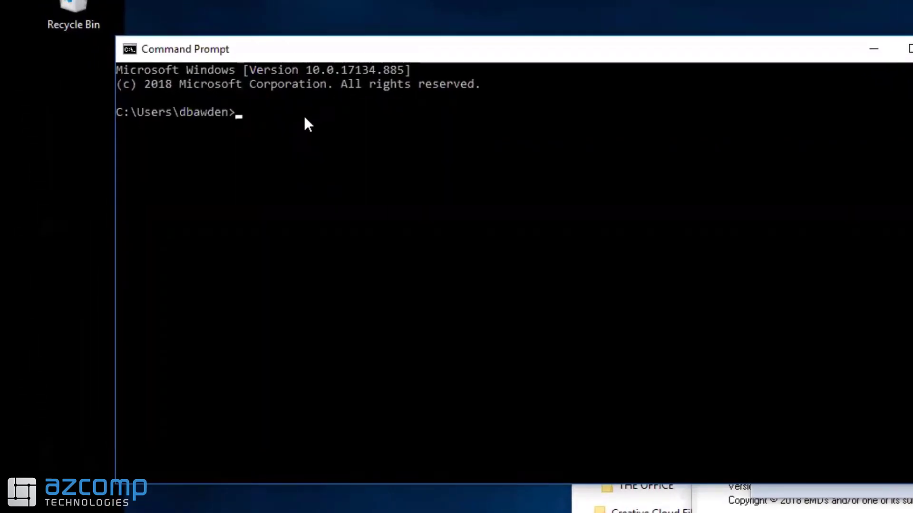
type("ipconfig")
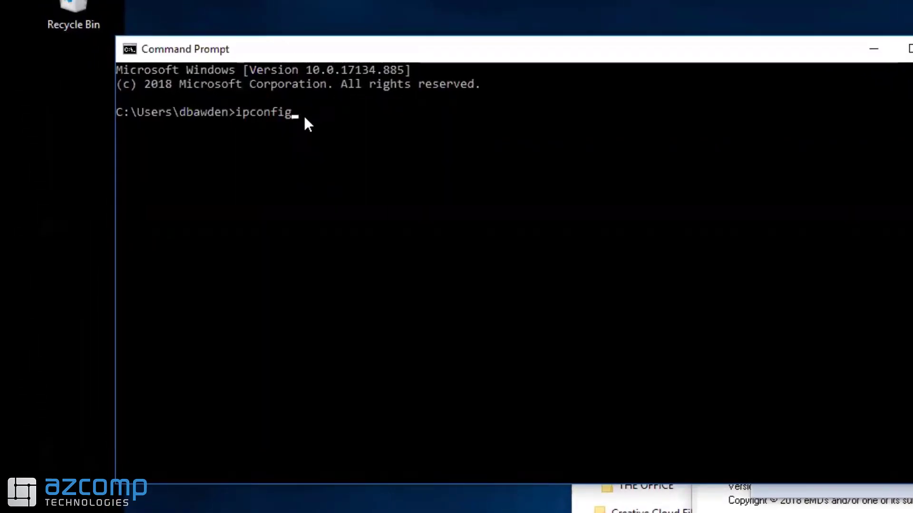
key("Return")
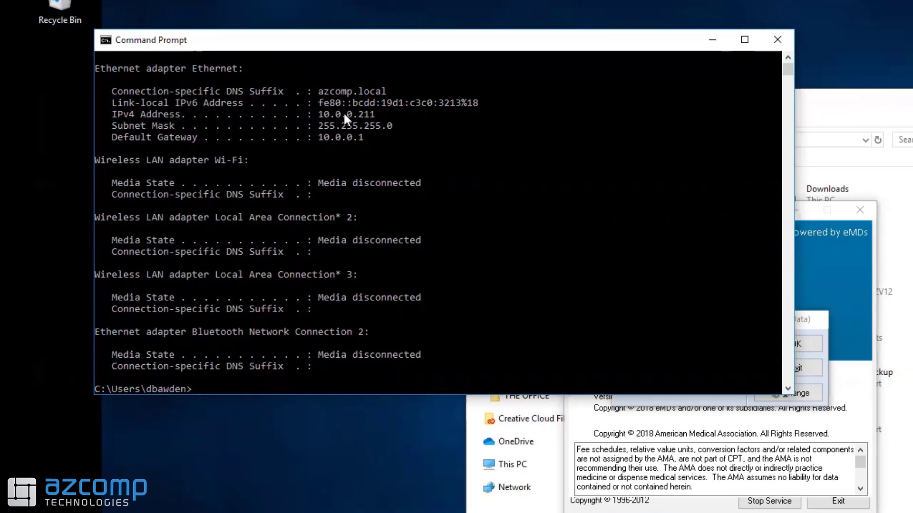
left_click_drag(430, 44, 862, 257)
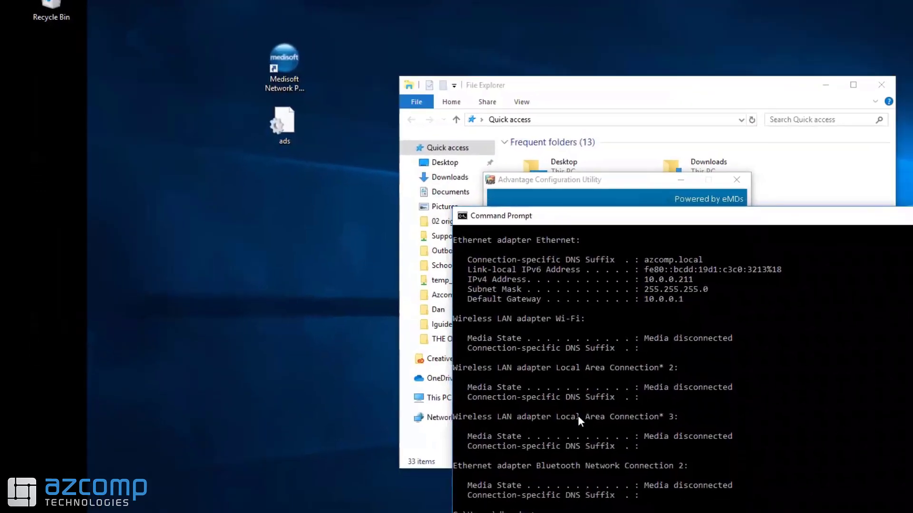
left_click(337, 156)
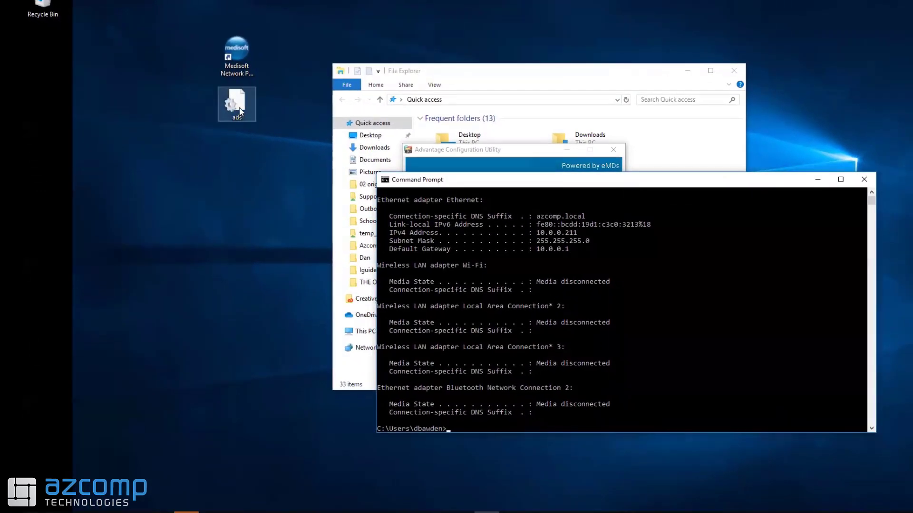
double_click(240, 112)
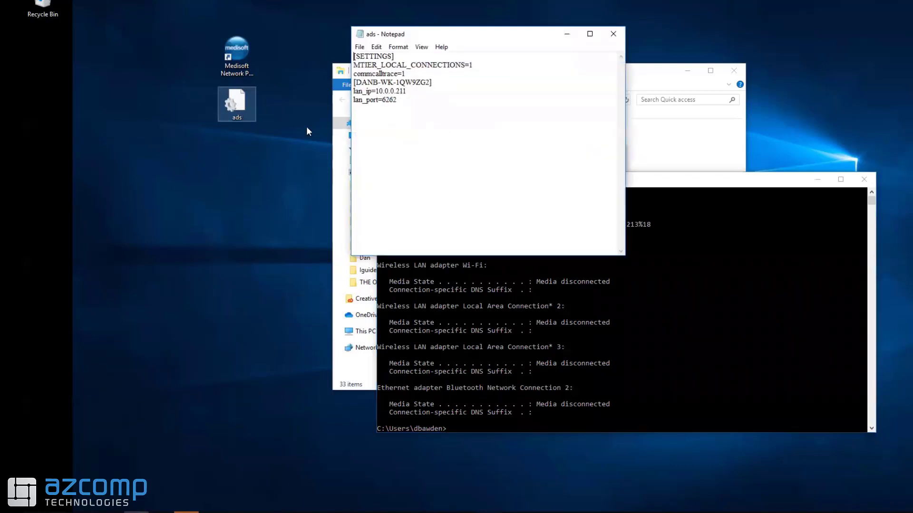
left_click_drag(409, 93, 431, 84)
left_click(447, 112)
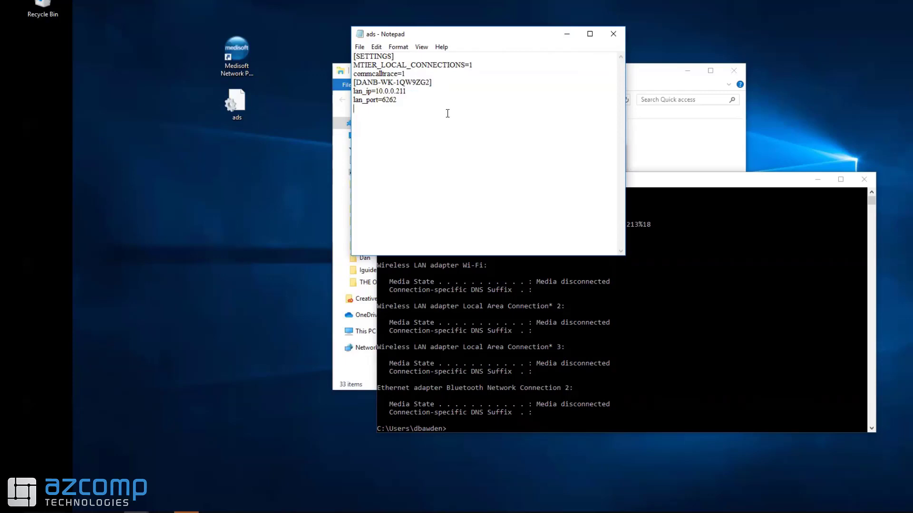
left_click(613, 33)
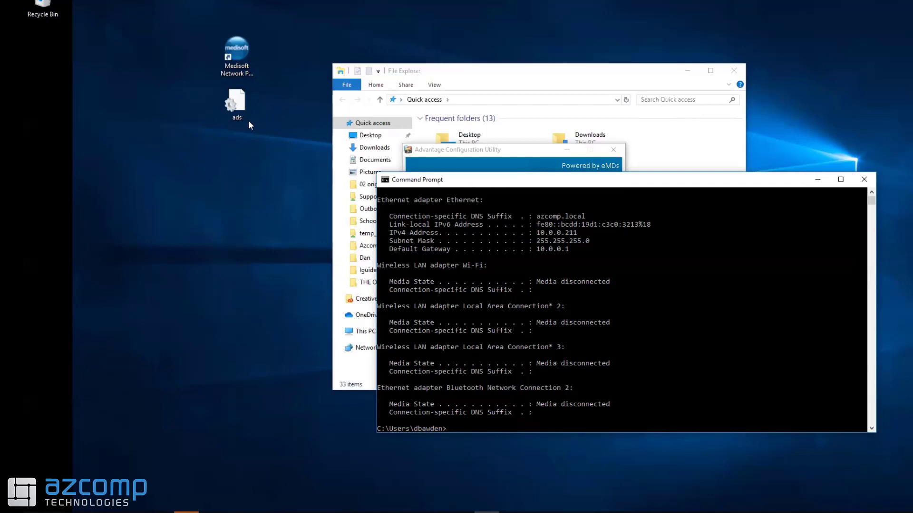
Step: Move the desktop ads file into C:\Medisoft\BIN via the shortcut's file location
left_click(238, 105)
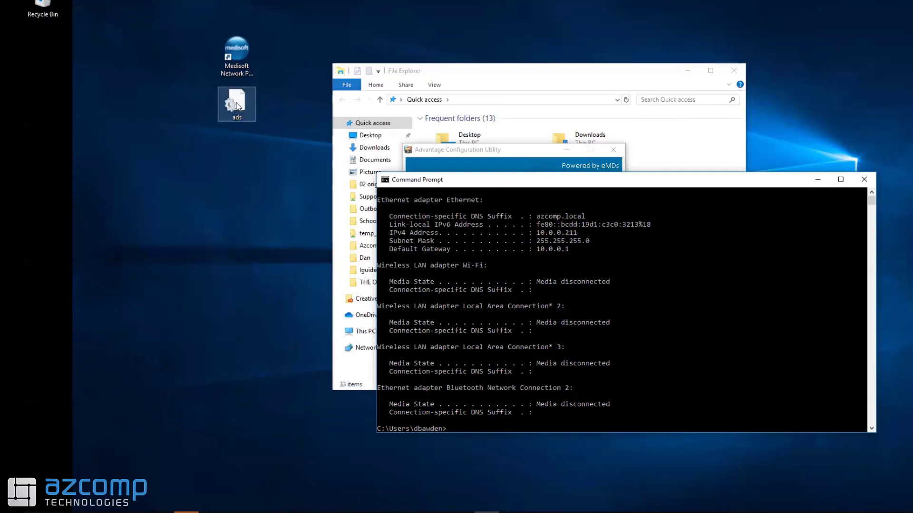
left_click(241, 46)
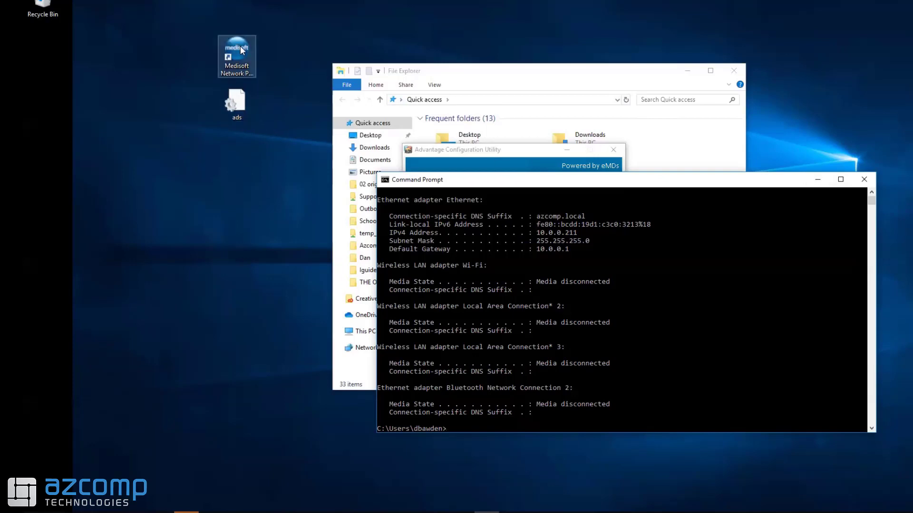
right_click(241, 46)
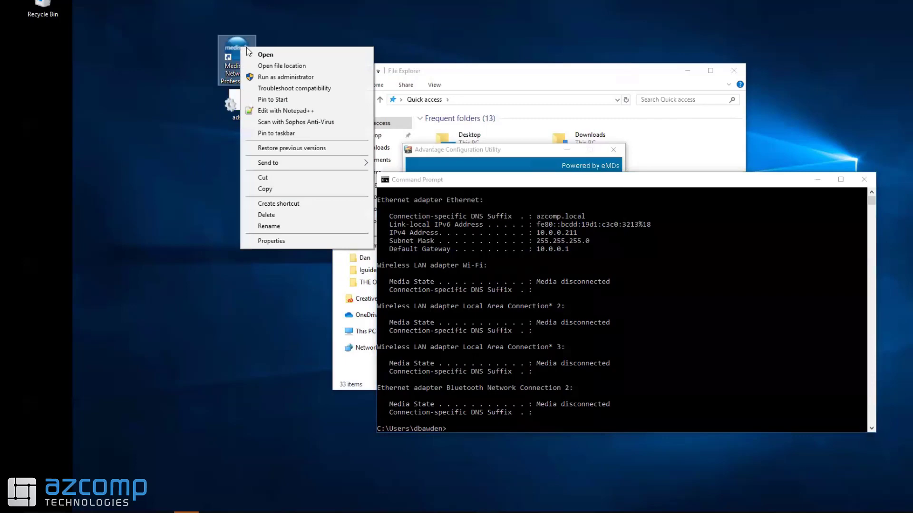
left_click(298, 66)
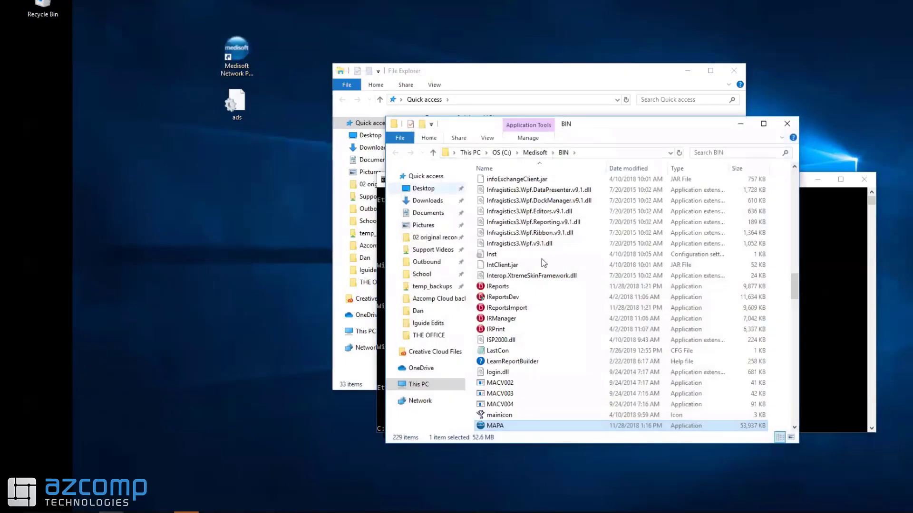
left_click_drag(255, 107, 786, 231)
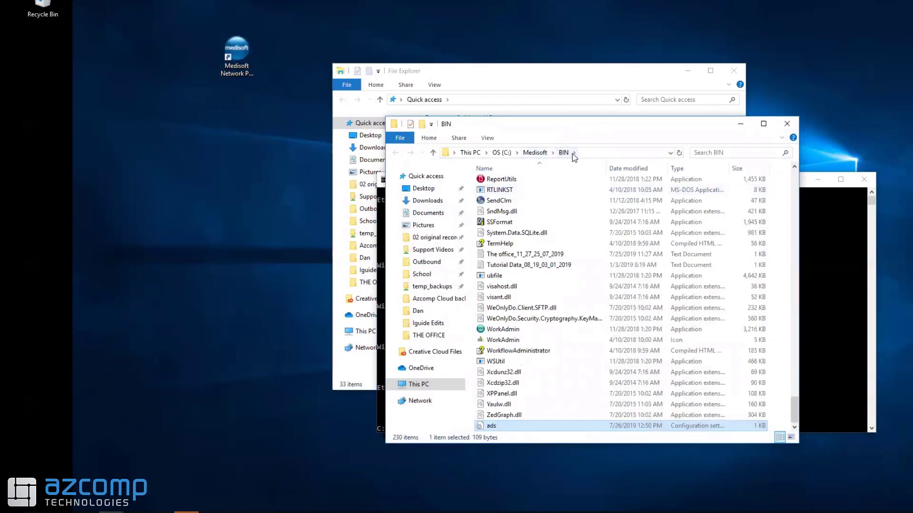
left_click(785, 125)
Step: Close Command Prompt, exit the old Medisoft login, and relaunch Medisoft Network Professional
left_click(591, 164)
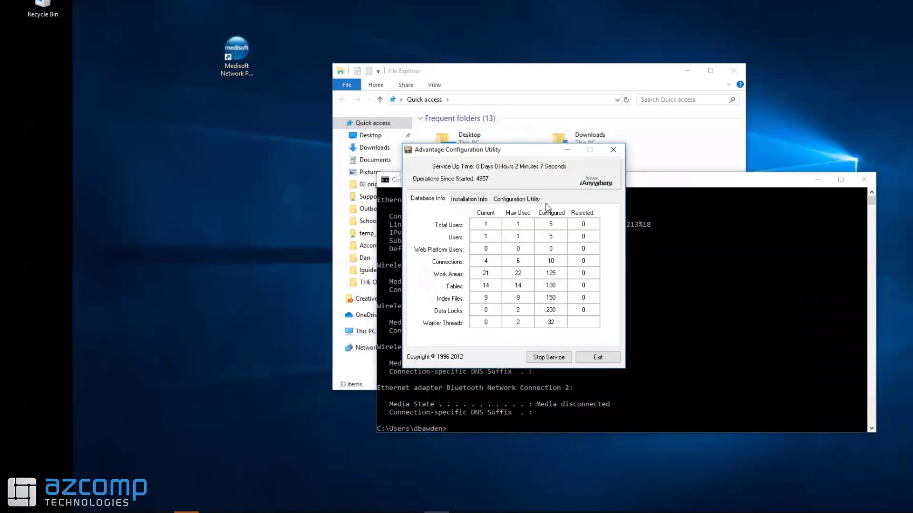
left_click(700, 258)
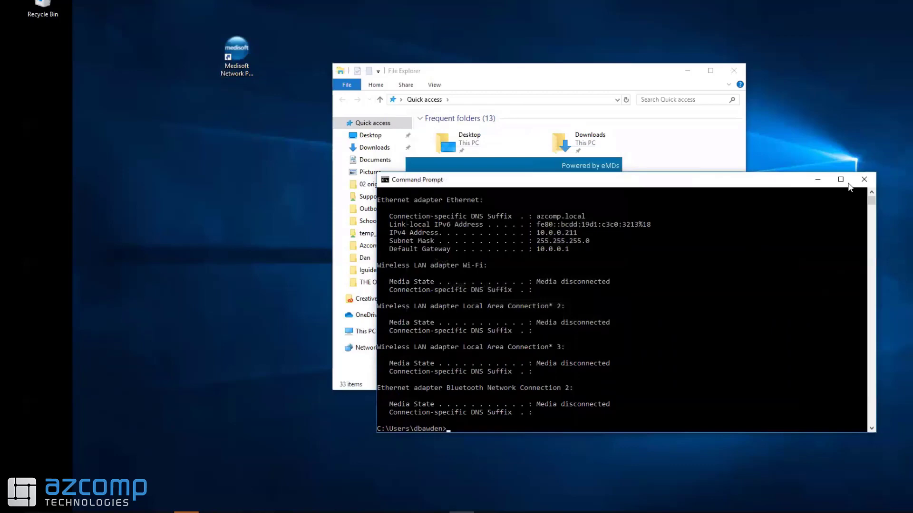
left_click(864, 180)
left_click(567, 264)
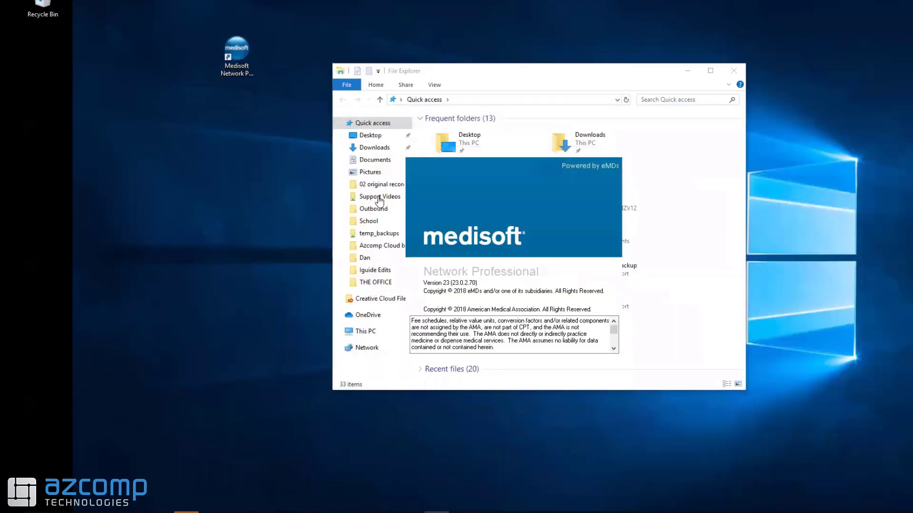
double_click(243, 55)
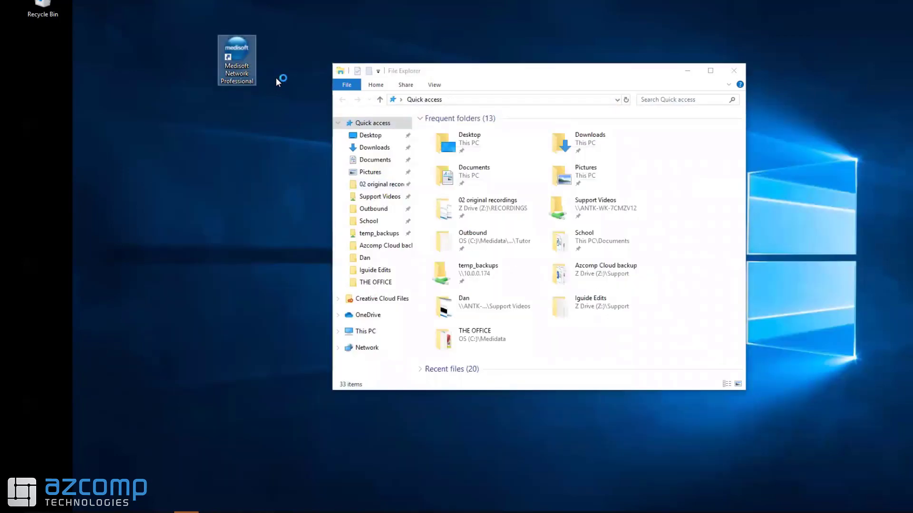